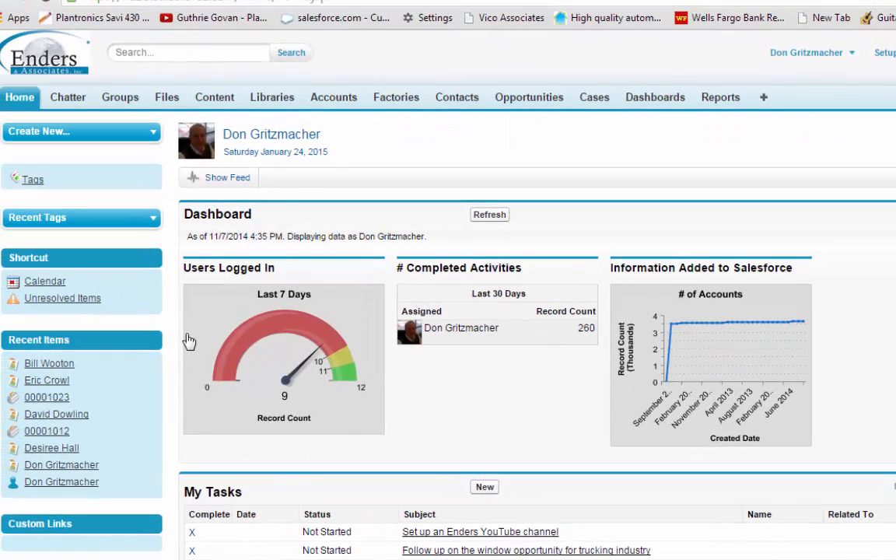
- Search Salesforce for the email sender's last name to check whether the contact already exists
click(172, 51)
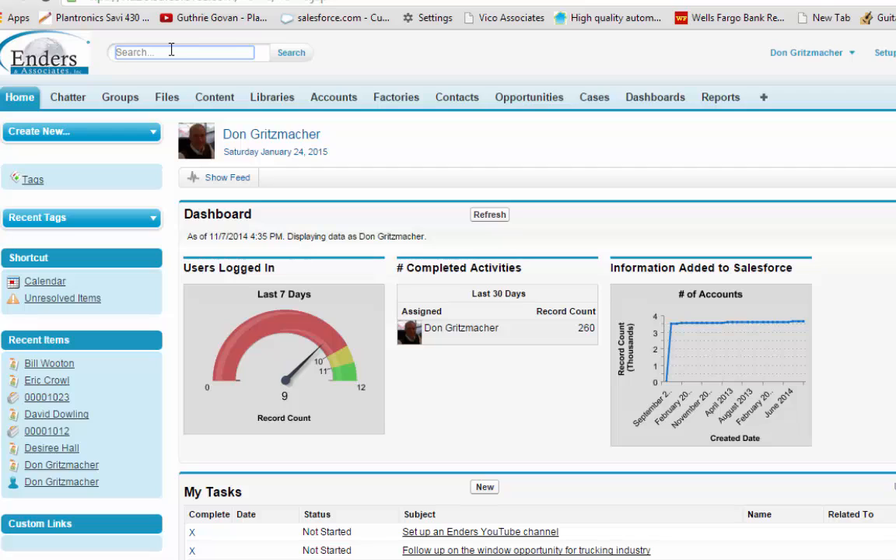
text(pope)
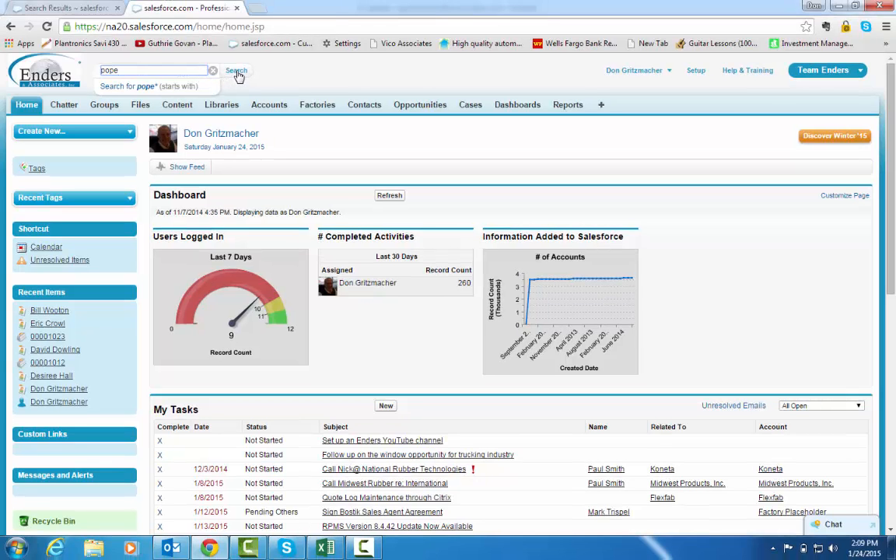
click(236, 71)
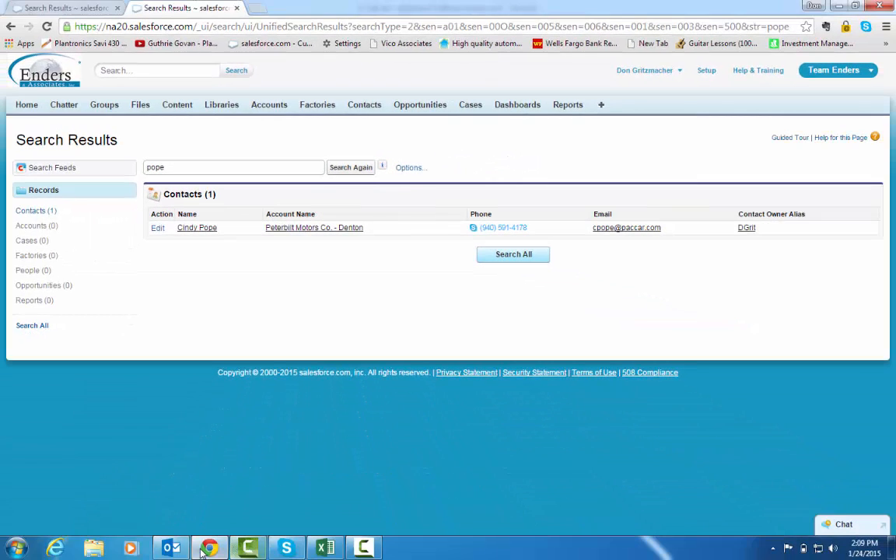
- Switch to Outlook and create a Salesforce contact from the open email's sender address using LinkPoint Connect
click(171, 548)
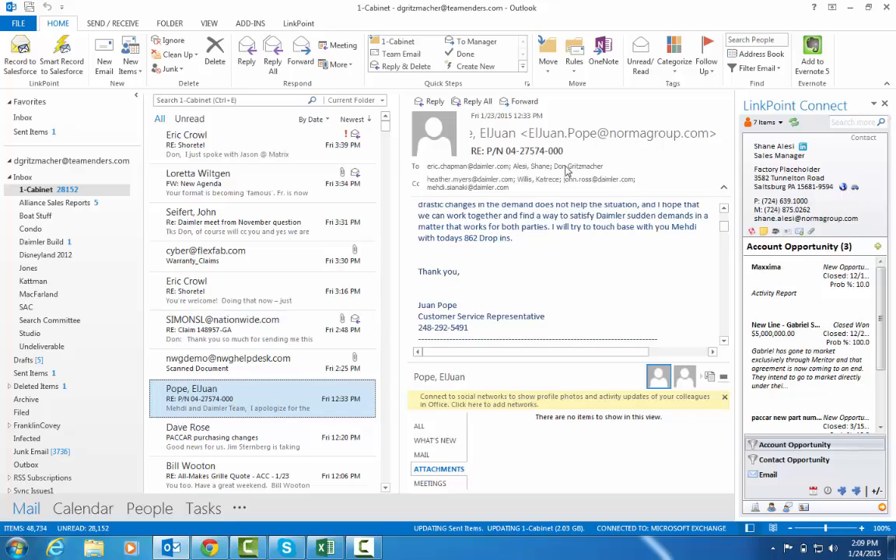
mouse_move(572, 133)
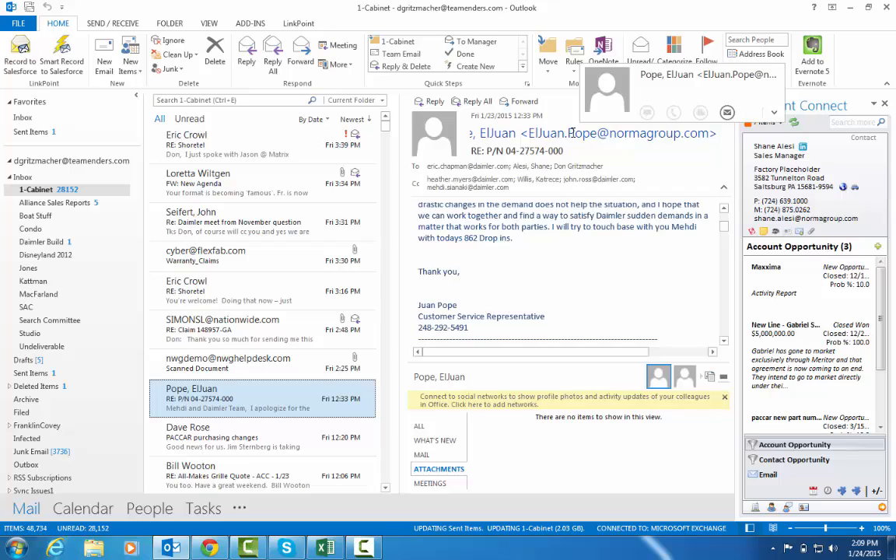
click(572, 132)
drag(572, 132, 726, 410)
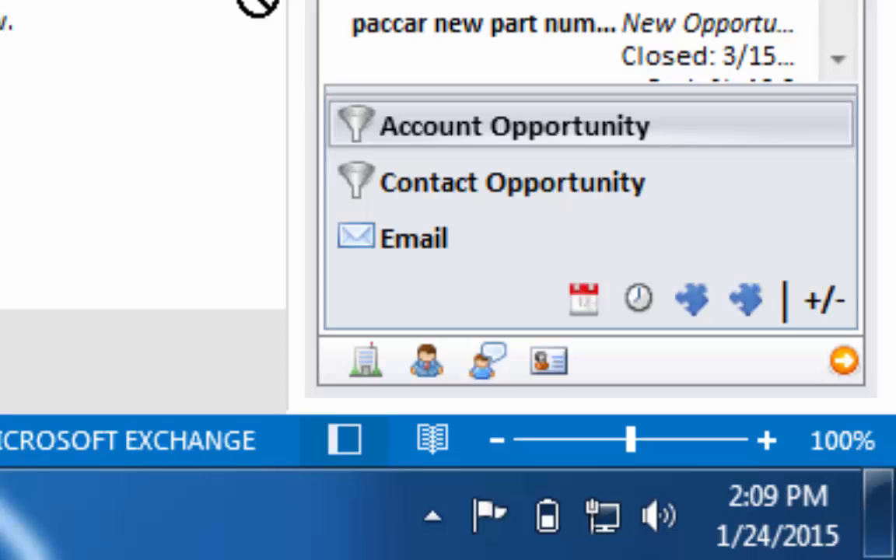
drag(257, 6, 427, 357)
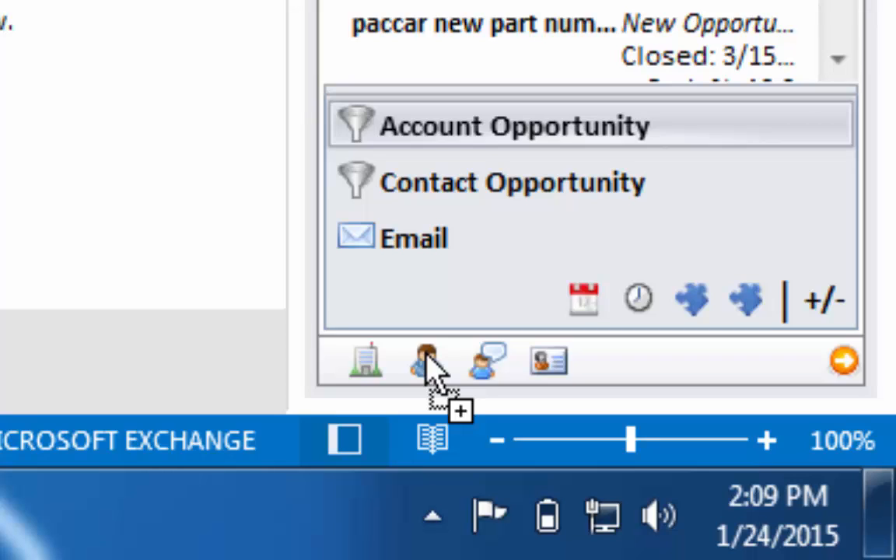
drag(427, 354, 432, 358)
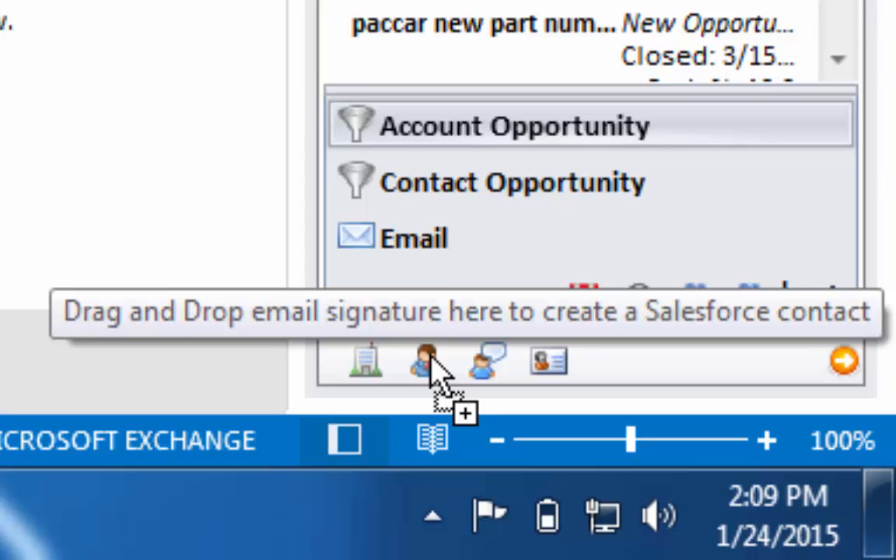
drag(432, 358, 432, 358)
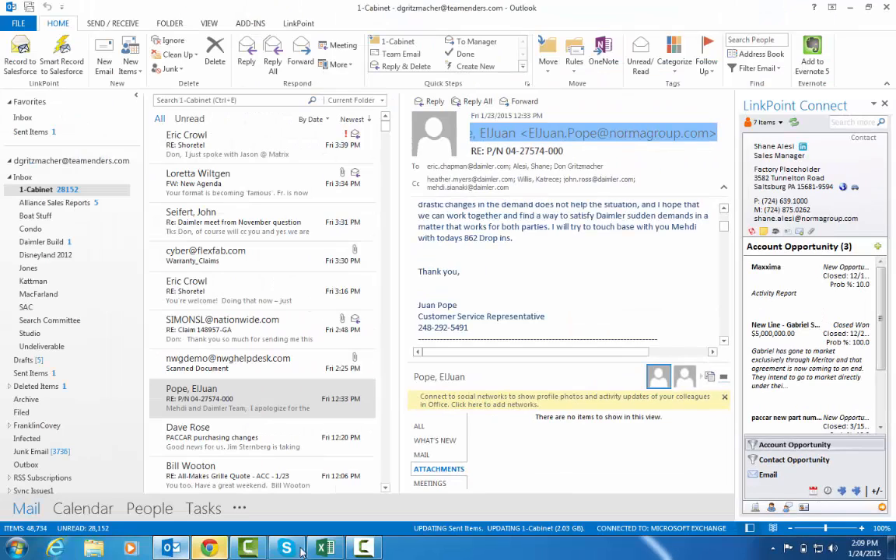
- Switch to Chrome and remove the first two letters from the first name in the new contact form
mouse_move(206, 549)
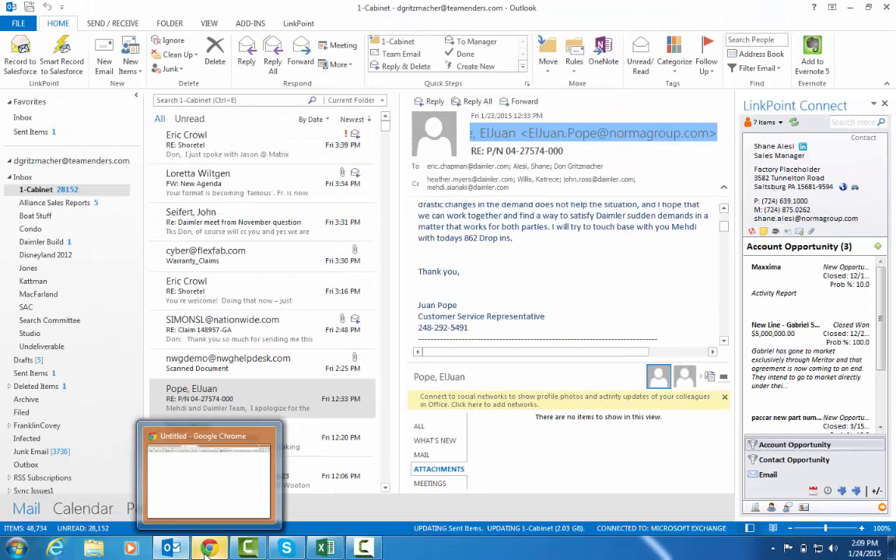
click(207, 549)
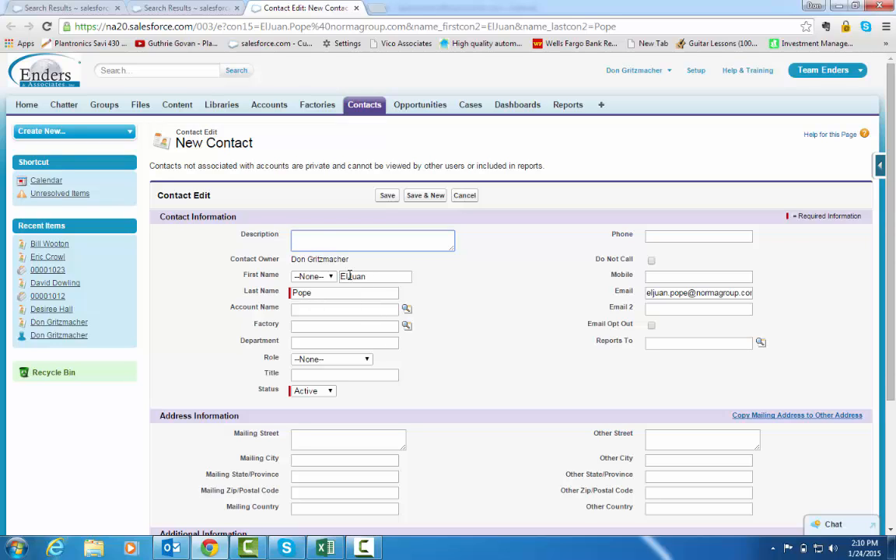
click(349, 276)
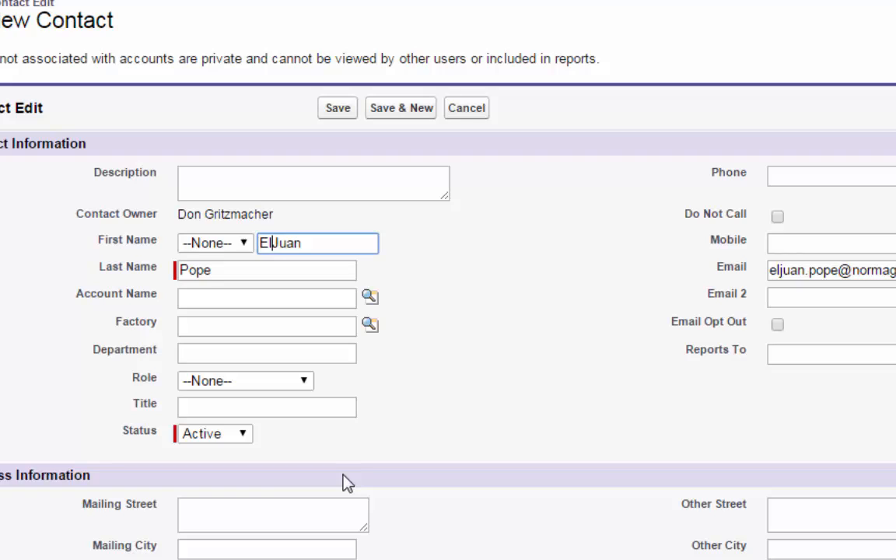
key(BackSpace)
key(BackSpace)
- Set the new contact's account name to Factory Placeholder
click(201, 301)
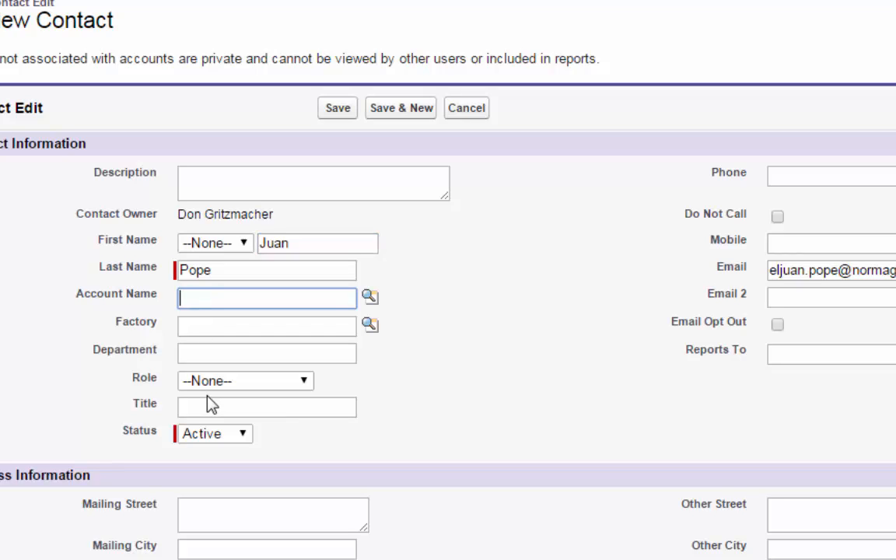
text(Fac)
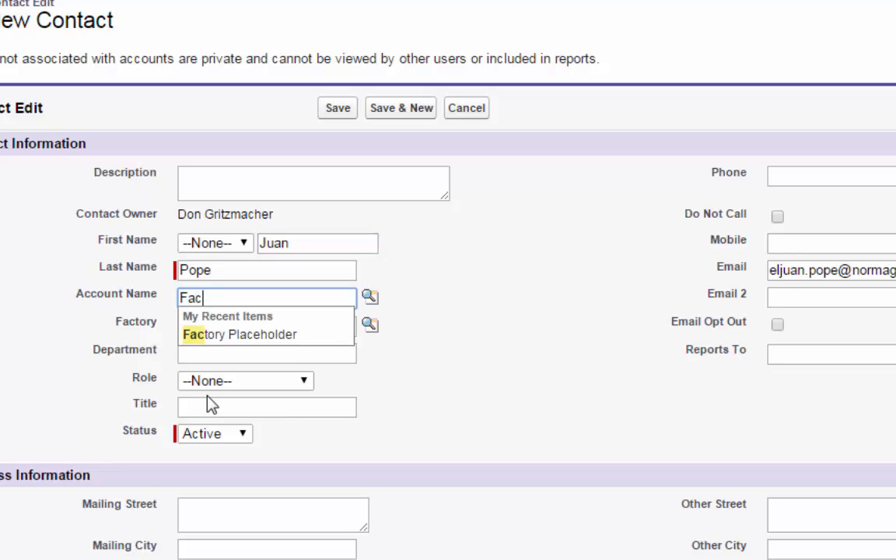
click(235, 343)
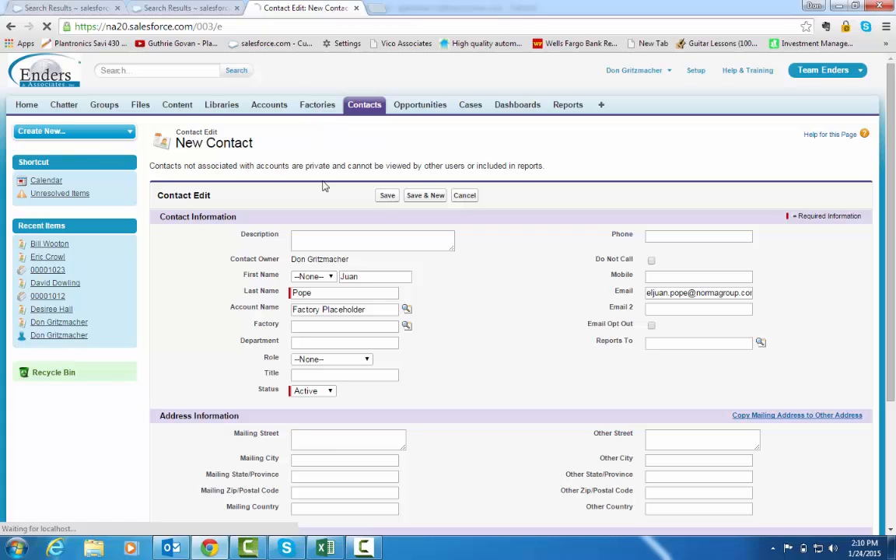
- Set the contact's factory to Norma Group, answering the Windows color scheme prompt that interrupts the entry
click(298, 329)
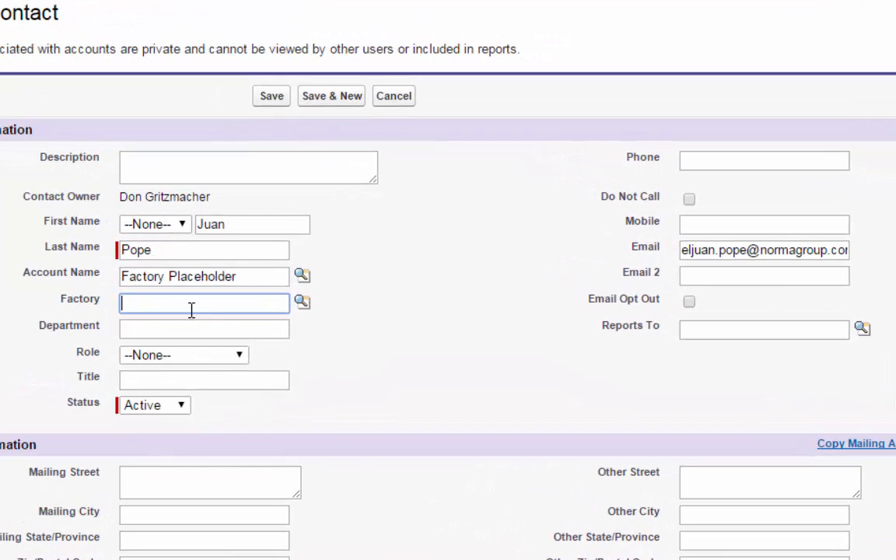
text(Nor)
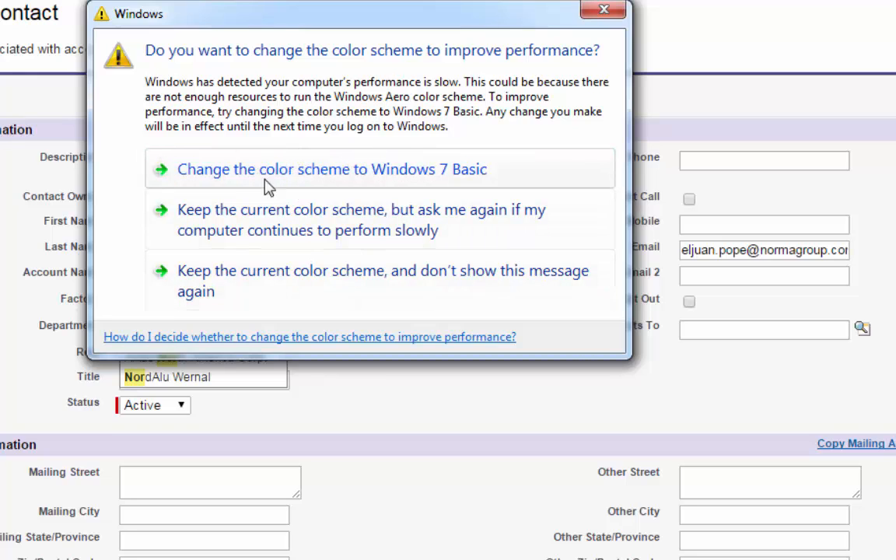
click(325, 183)
click(145, 337)
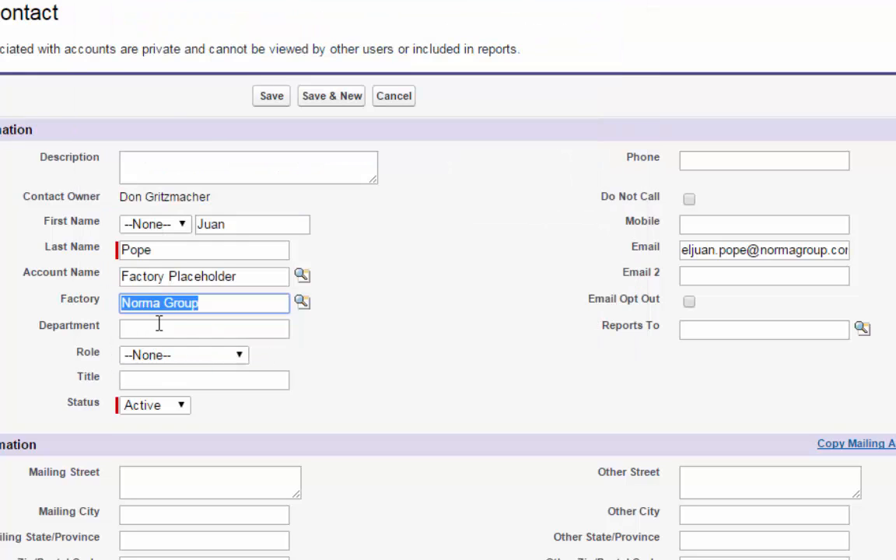
- Set the contact's department to Material Planning and the title to Customer Service
click(158, 328)
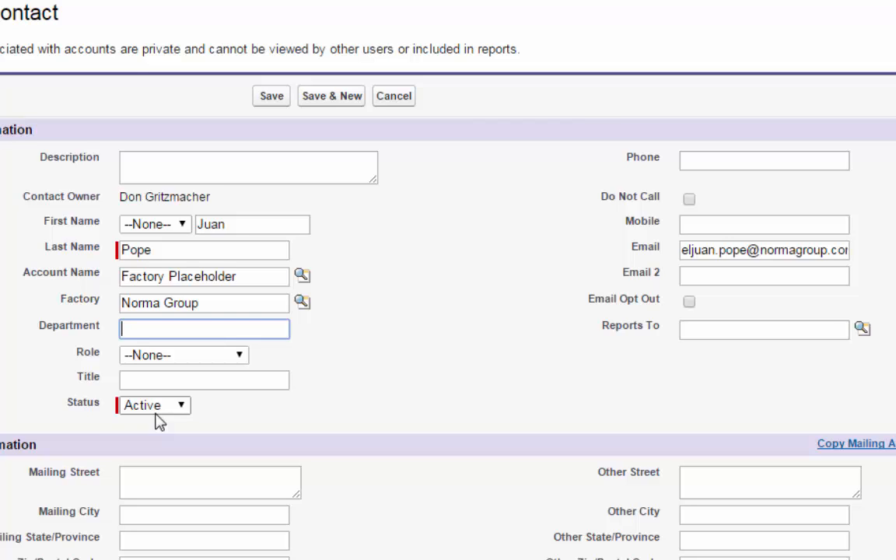
text(Material Planning)
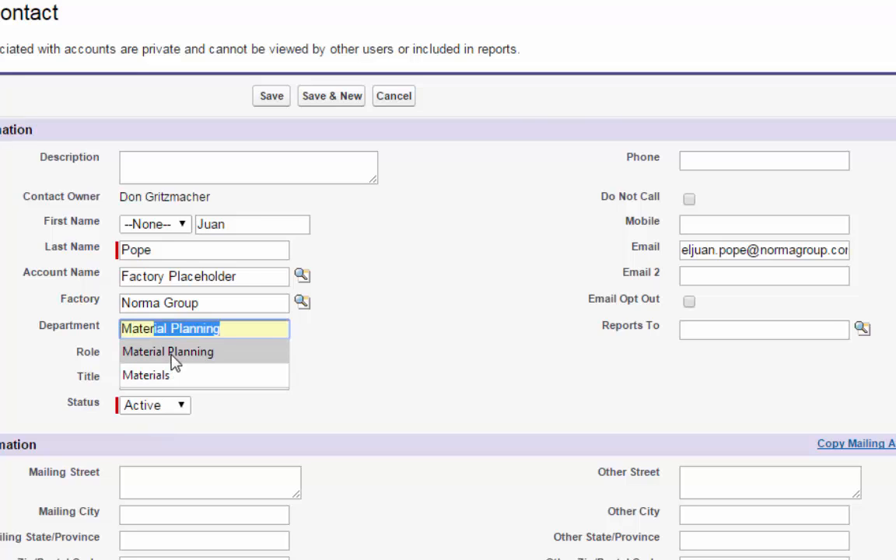
click(173, 358)
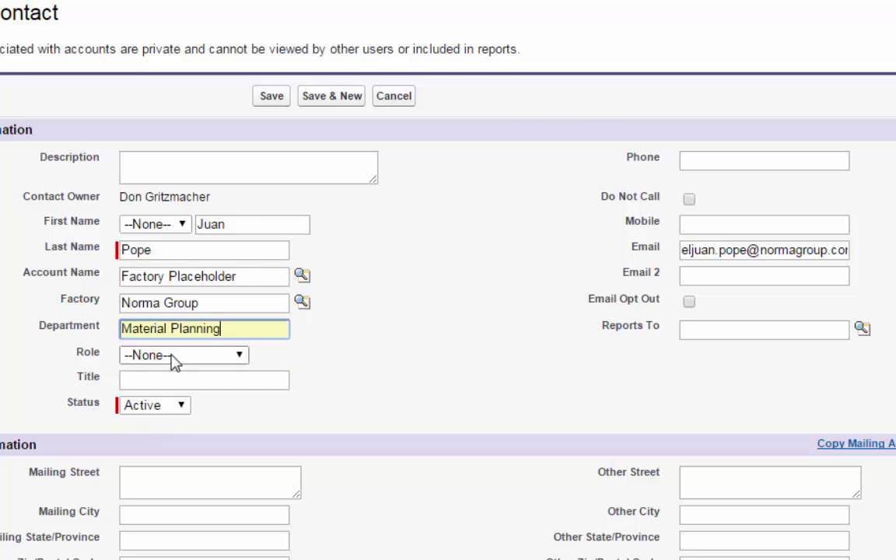
click(136, 386)
text(Cu)
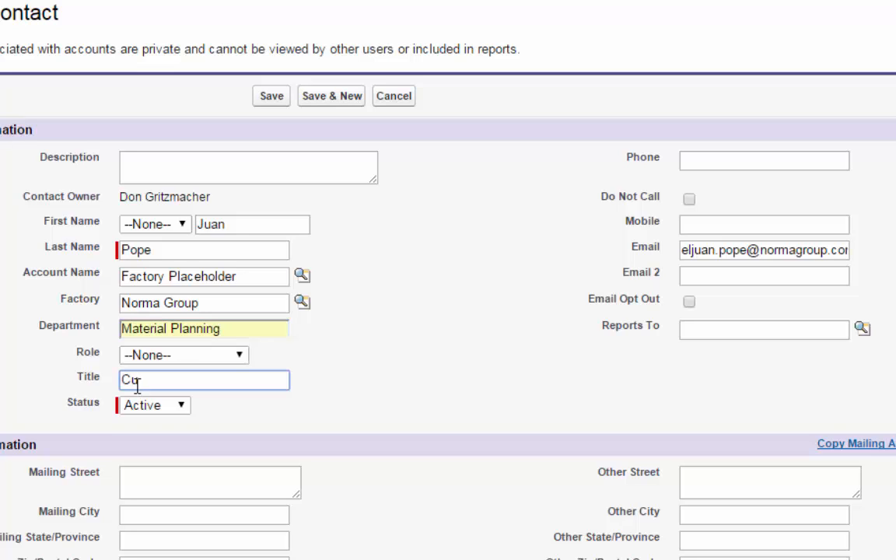
text(stomer Service)
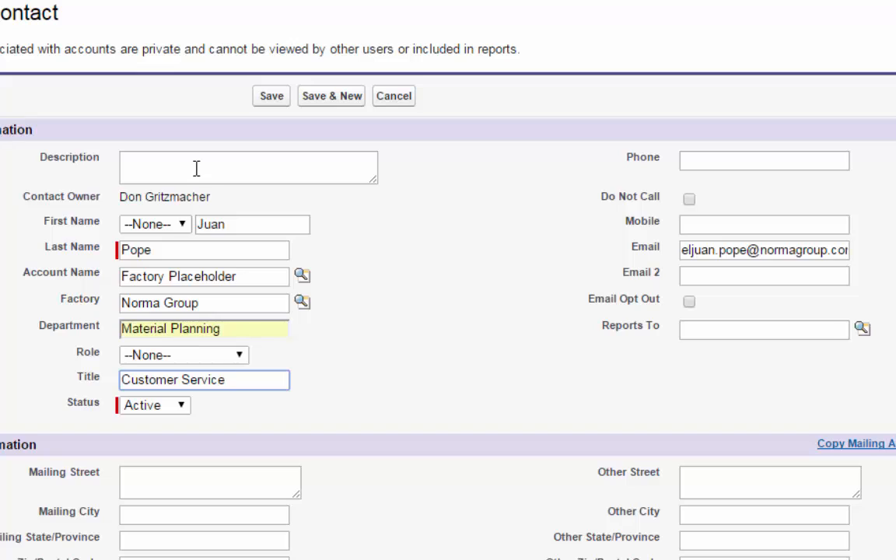
- Enter the contact description "Assisted with Daimler / Facil planning issues."
click(172, 165)
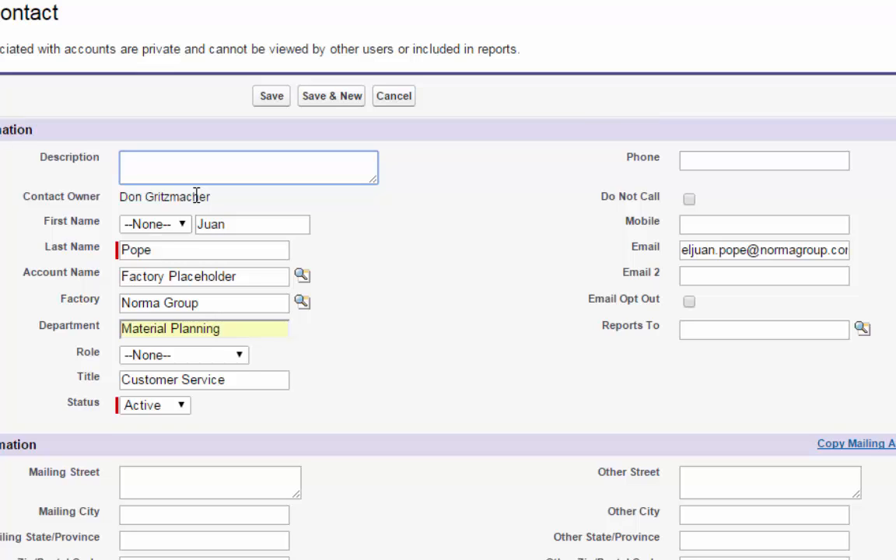
text(Assisted with Daimler )
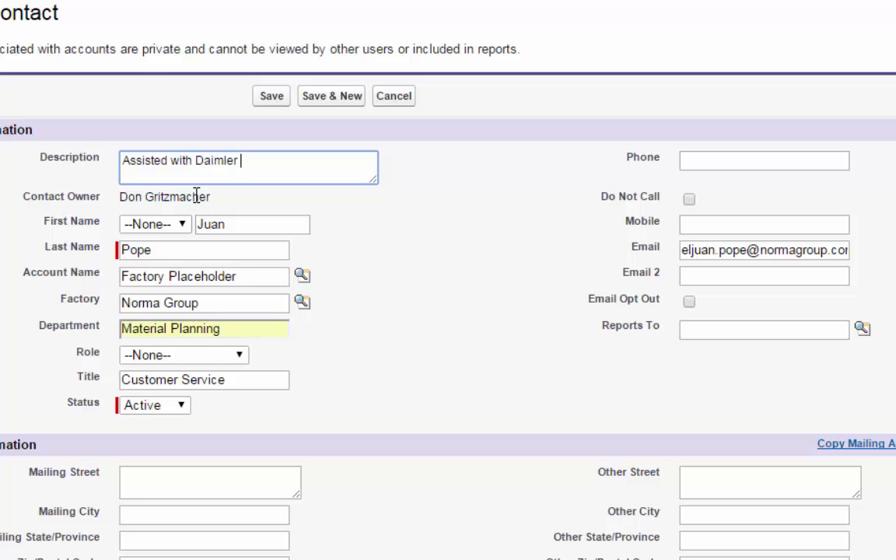
text(/ Facil planni)
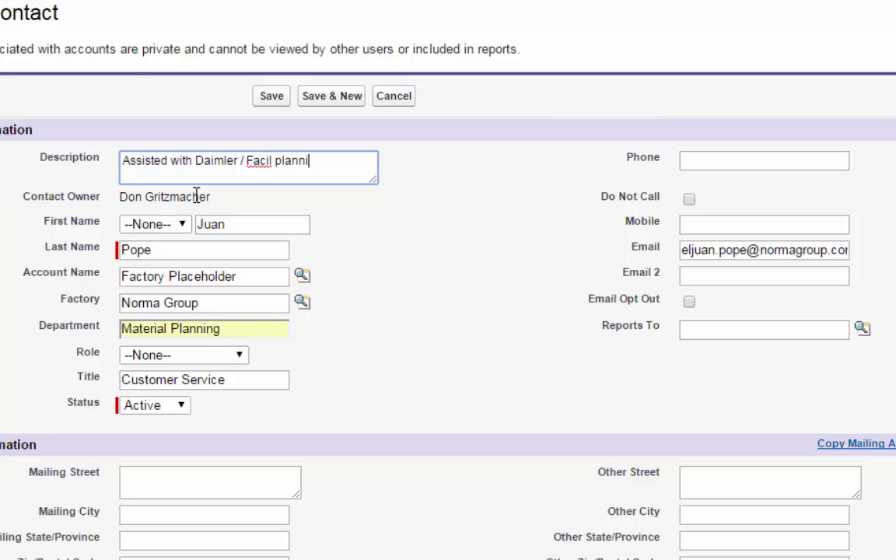
text(ng issues.)
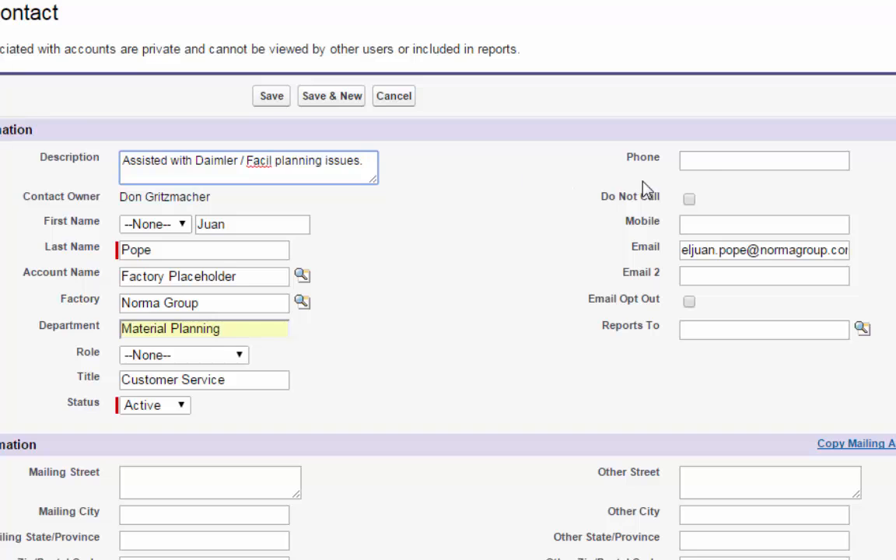
- Copy the phone number from the sender's email signature in Outlook into the contact's phone field in Salesforce
click(706, 159)
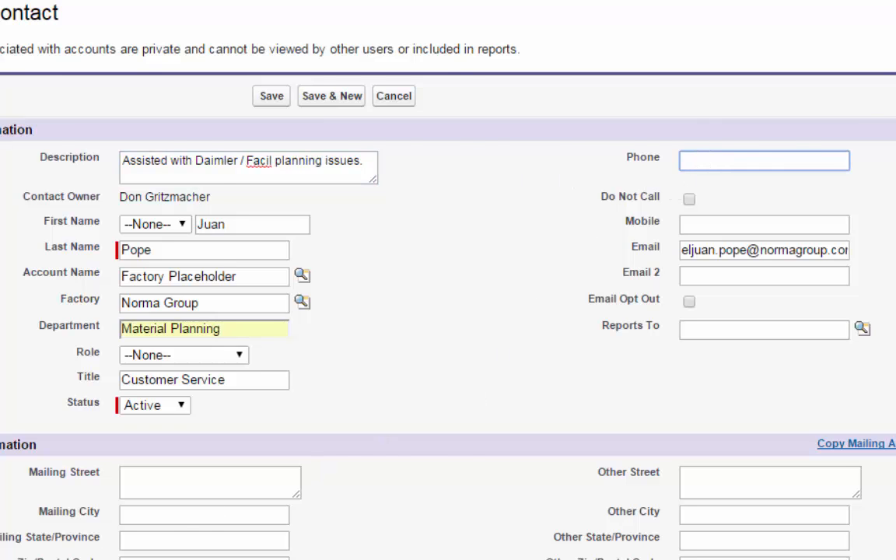
click(35, 558)
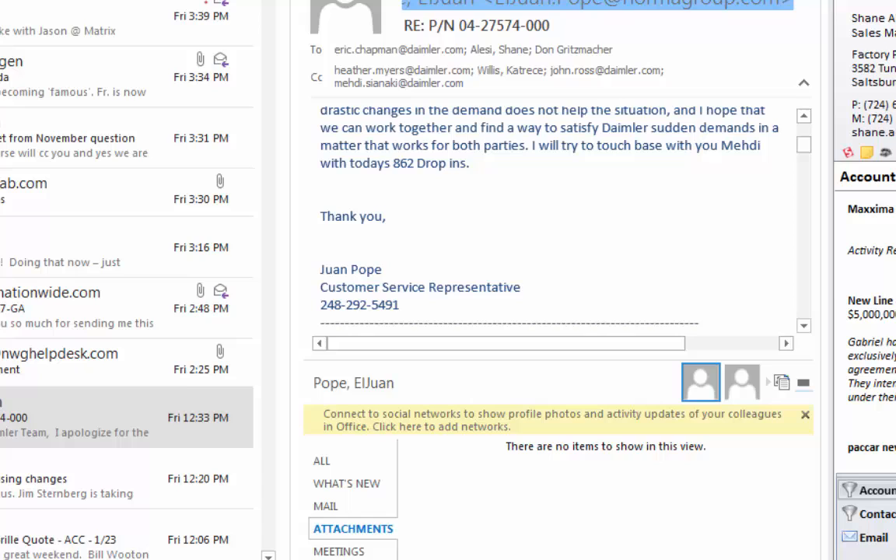
click(402, 304)
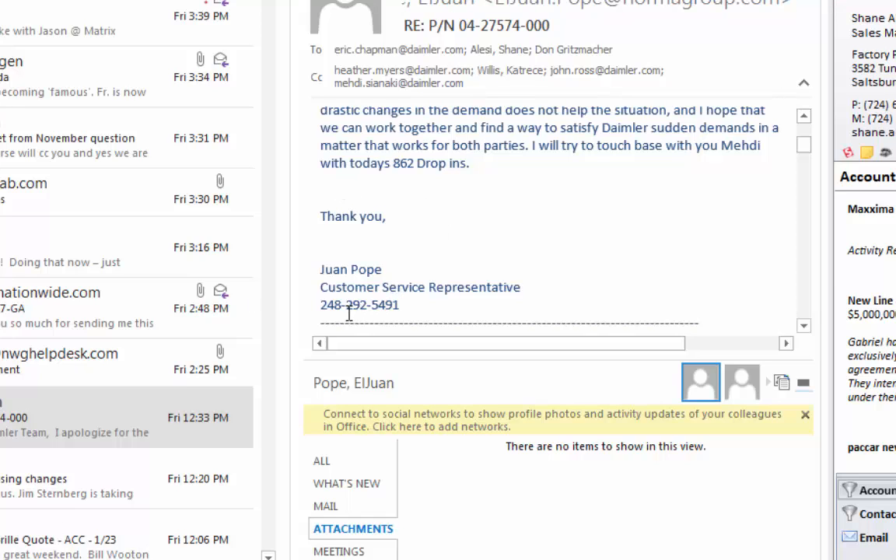
drag(349, 311, 322, 305)
key(ctrl+c)
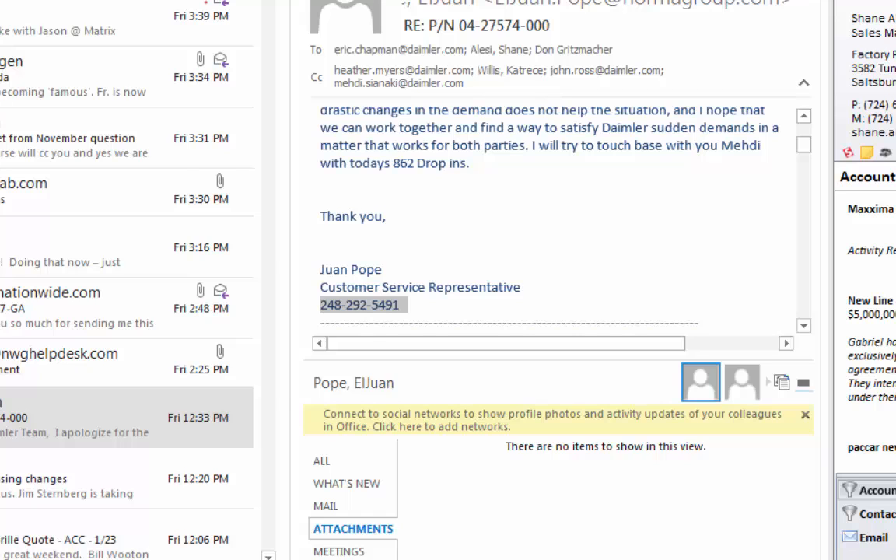
key(alt+Tab)
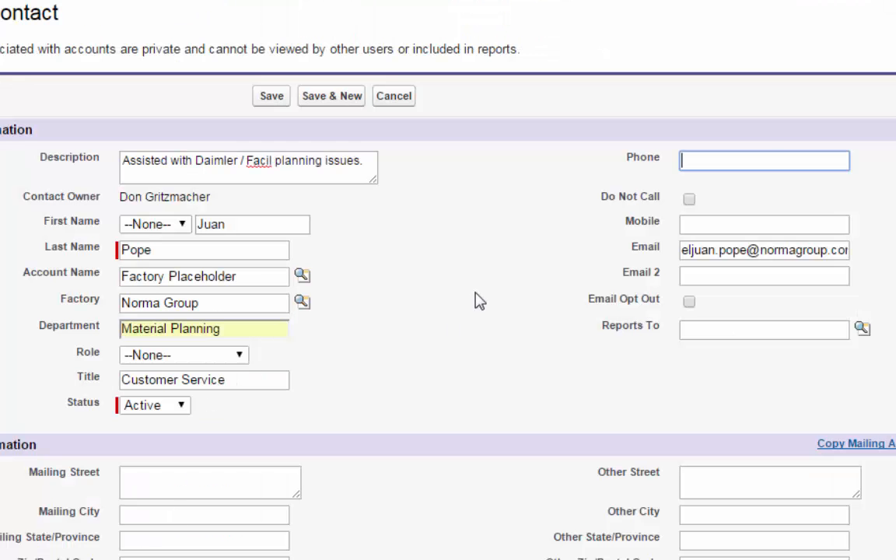
click(710, 162)
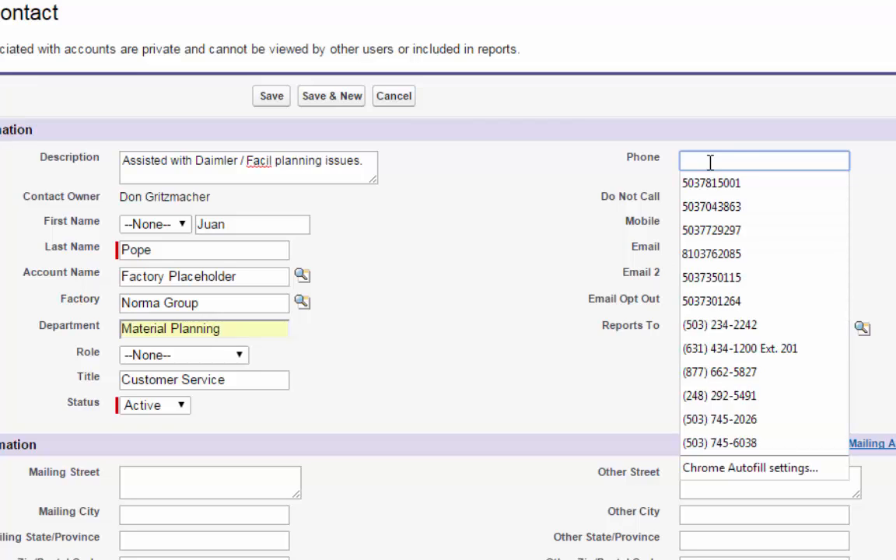
key(ctrl+v)
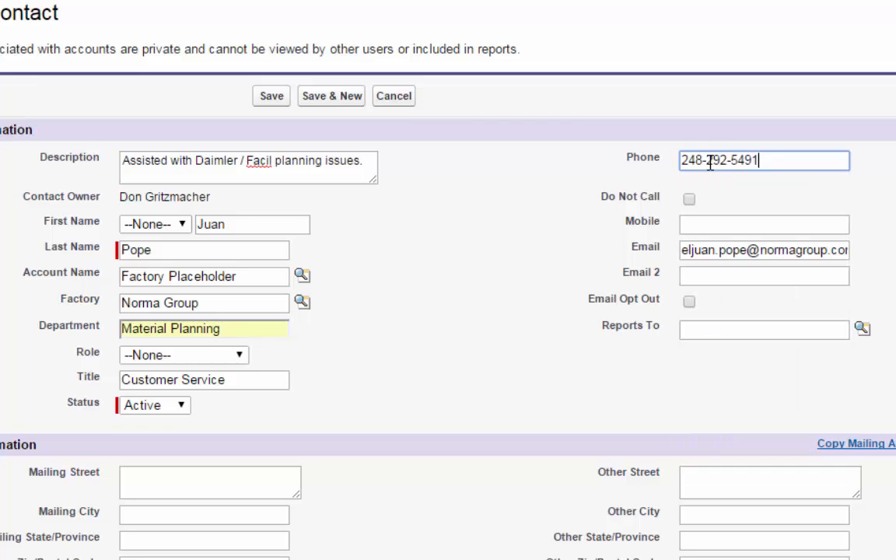
click(695, 223)
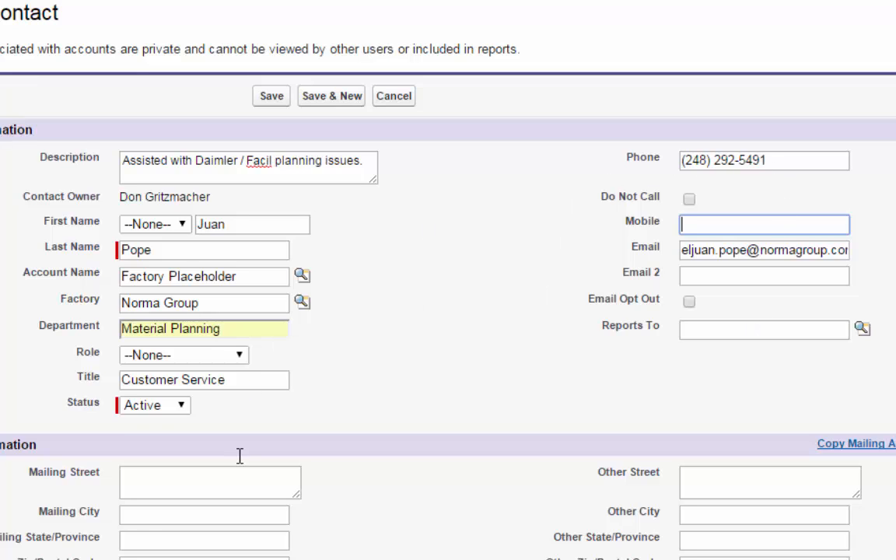
- Leave the mailing address blank, save the new contact, and decline sending a Stay-in-Touch email
click(156, 487)
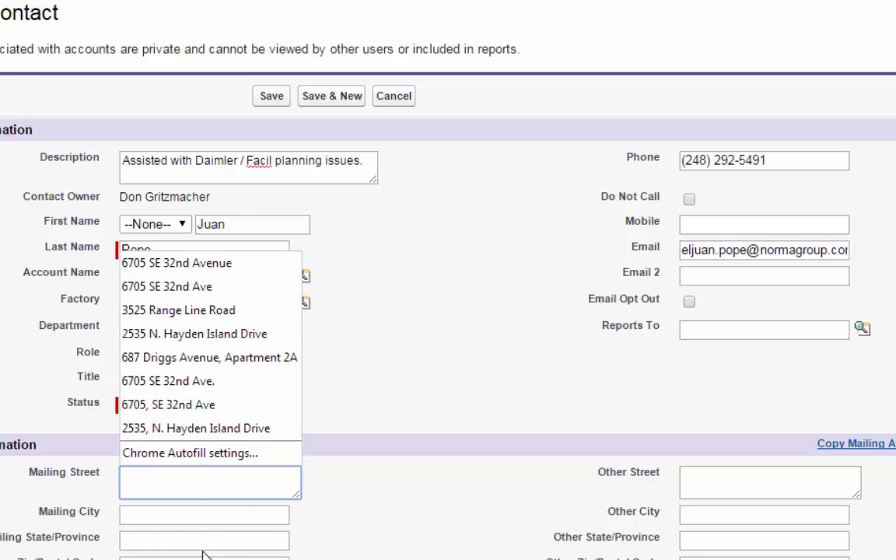
click(335, 544)
scroll(335, 545, down, 3)
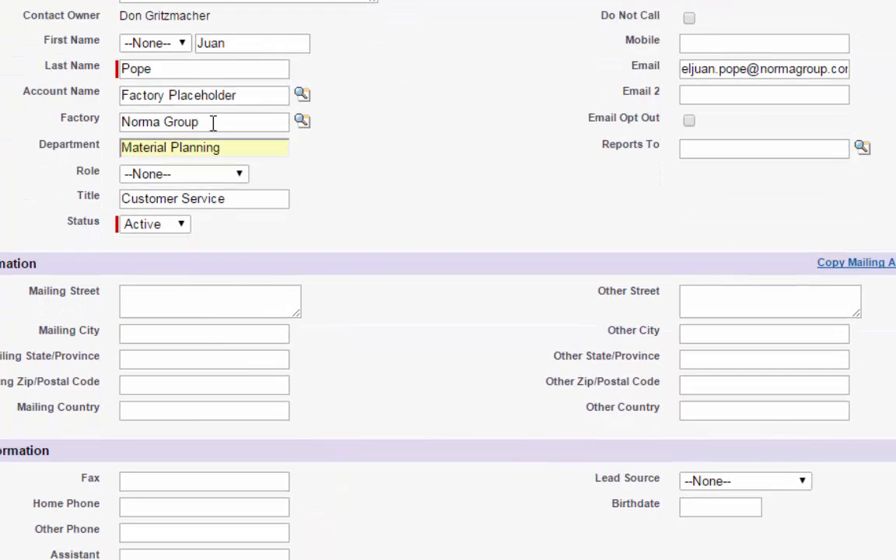
scroll(508, 520, up, 2)
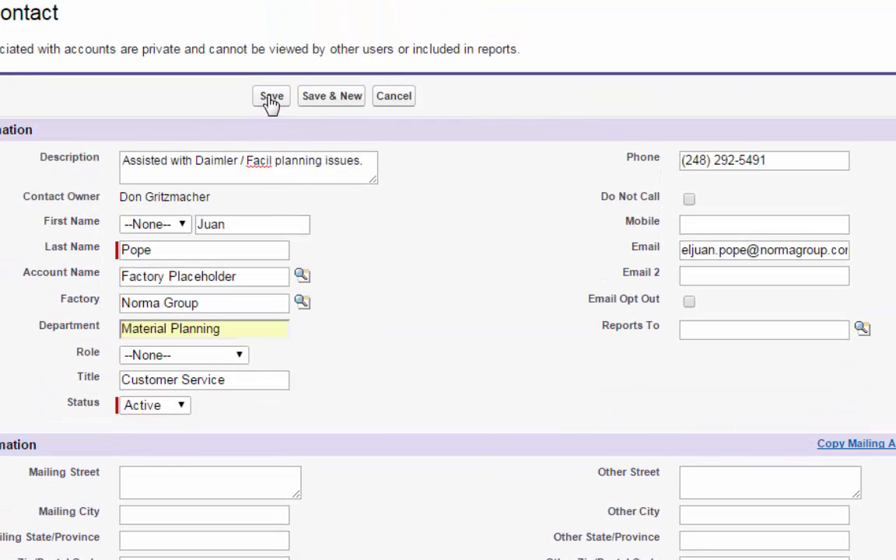
click(271, 99)
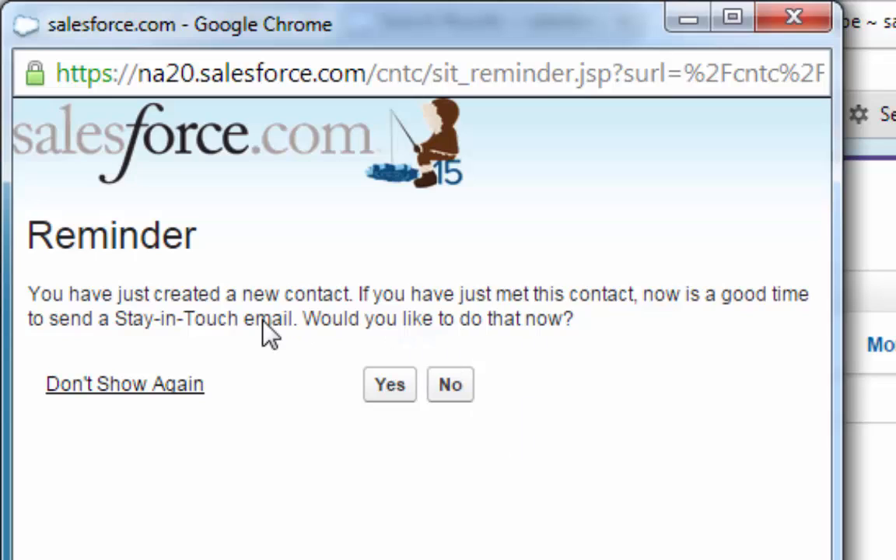
click(458, 393)
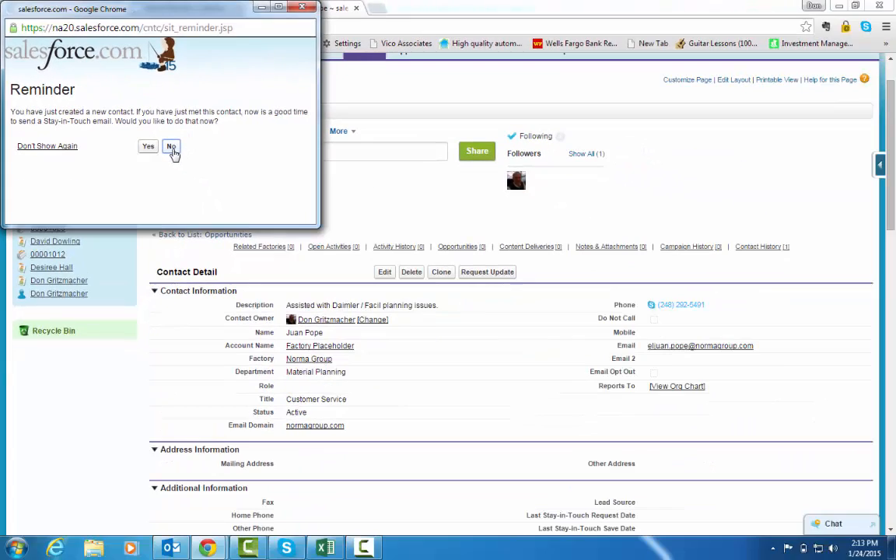